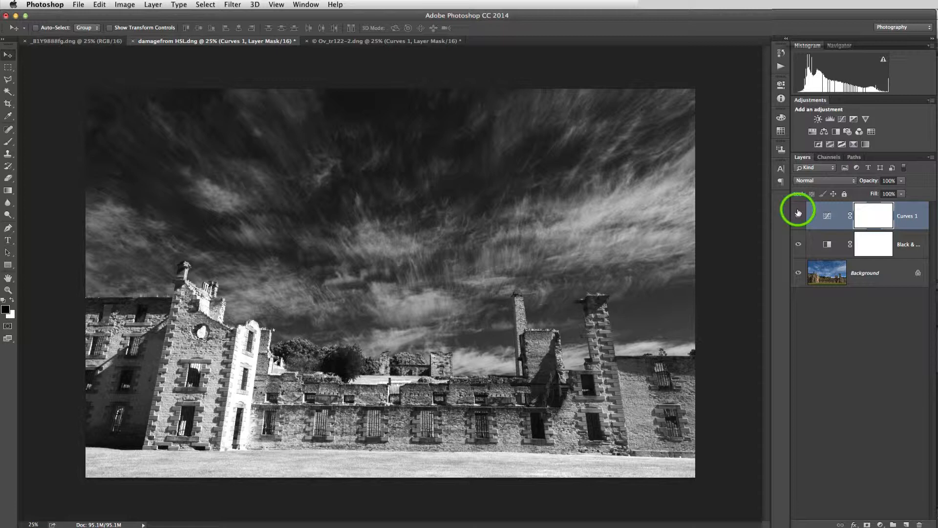
- Compare the building photo with its original by showing only the Background, and turn the Black & White and Curves layers back on
alt+click(798, 272)
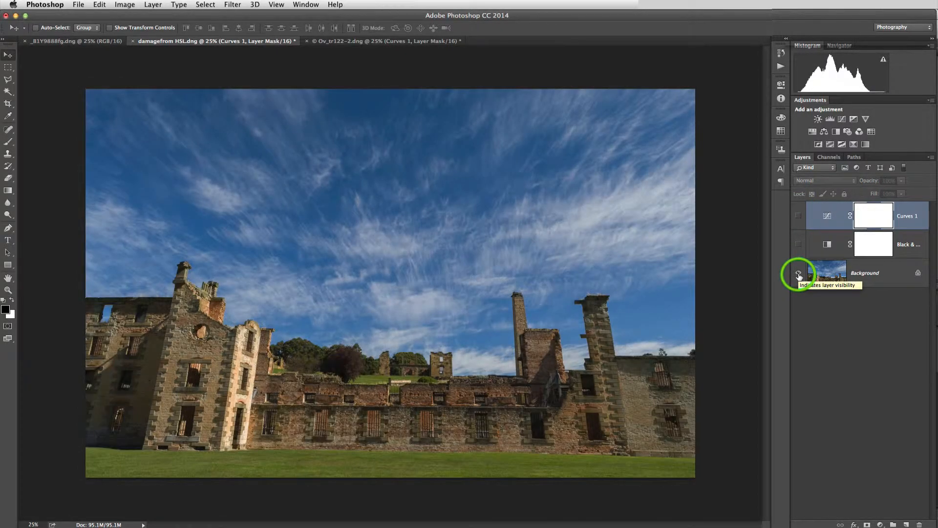
click(798, 244)
click(798, 215)
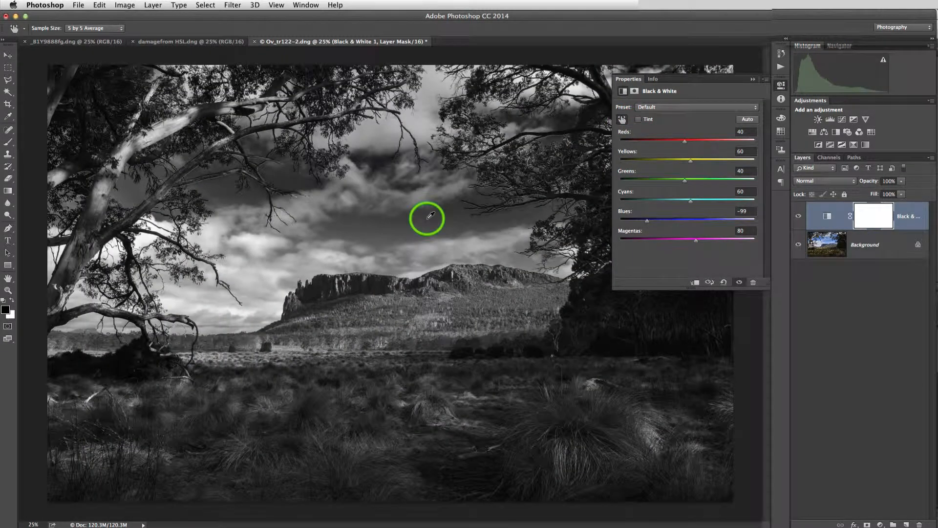
- Lighten the foreground grass of the landscape photo using the Black & White targeted adjustment
drag(564, 379, 614, 364)
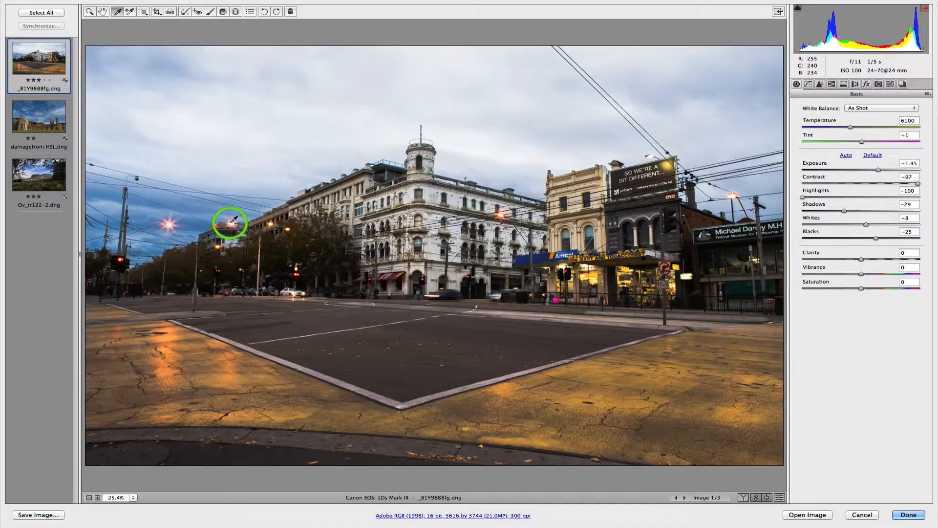
- Select all three raw photos in Camera Raw and open them in Photoshop
click(35, 13)
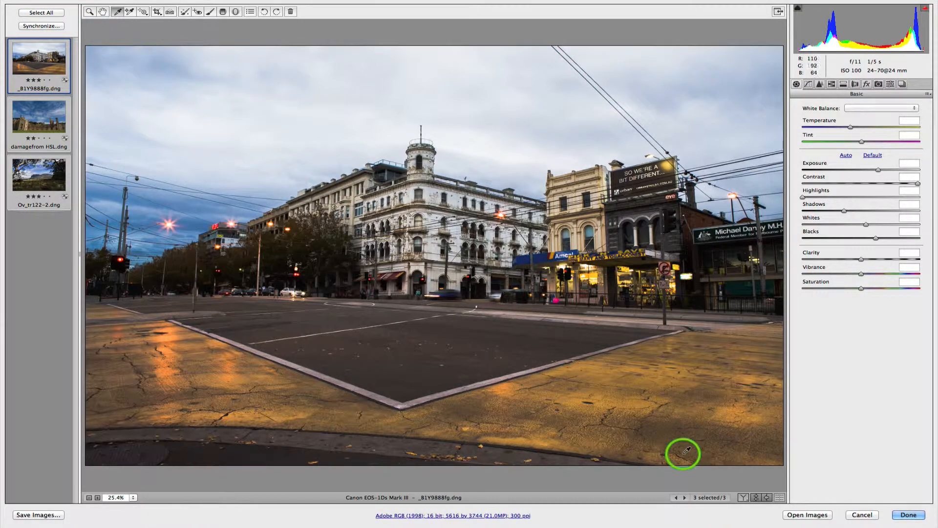
click(807, 514)
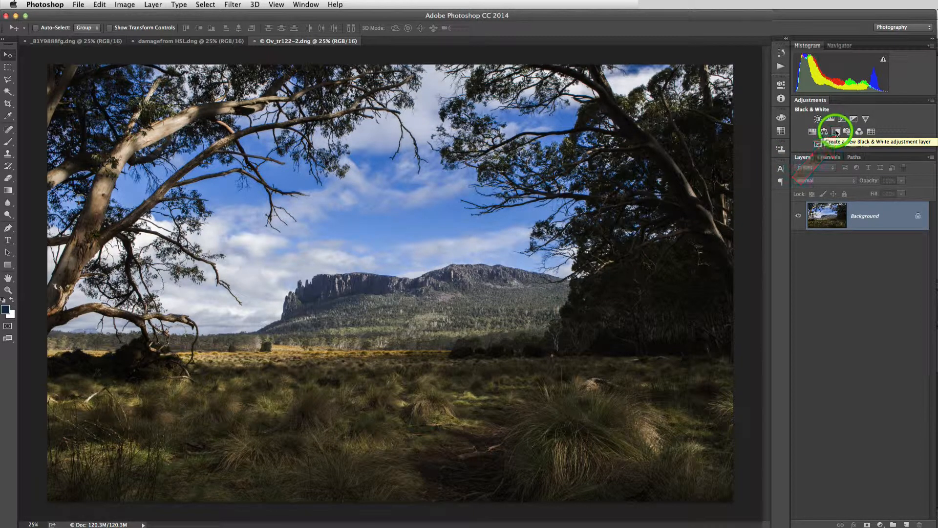
- Add a Black & White adjustment layer to the landscape photo and darken the sky with the targeted adjustment, bringing Blues to -99
click(835, 132)
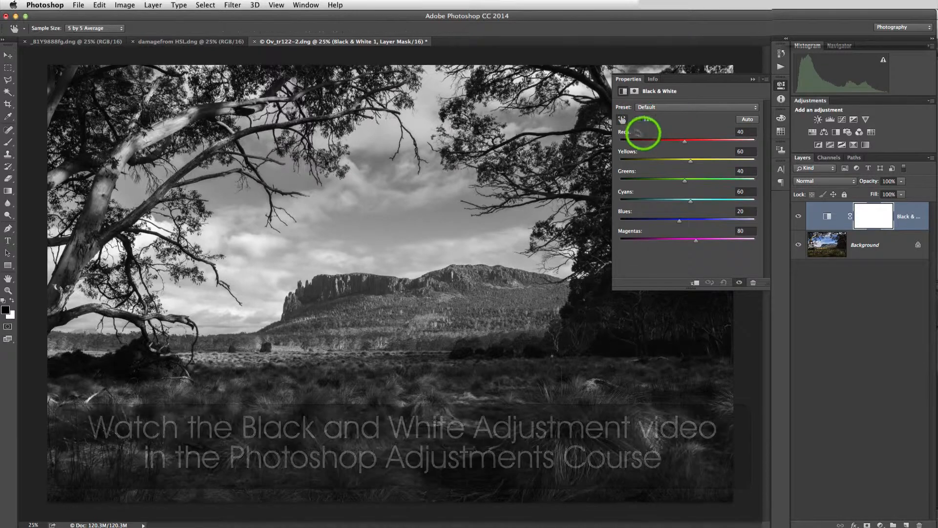
click(622, 120)
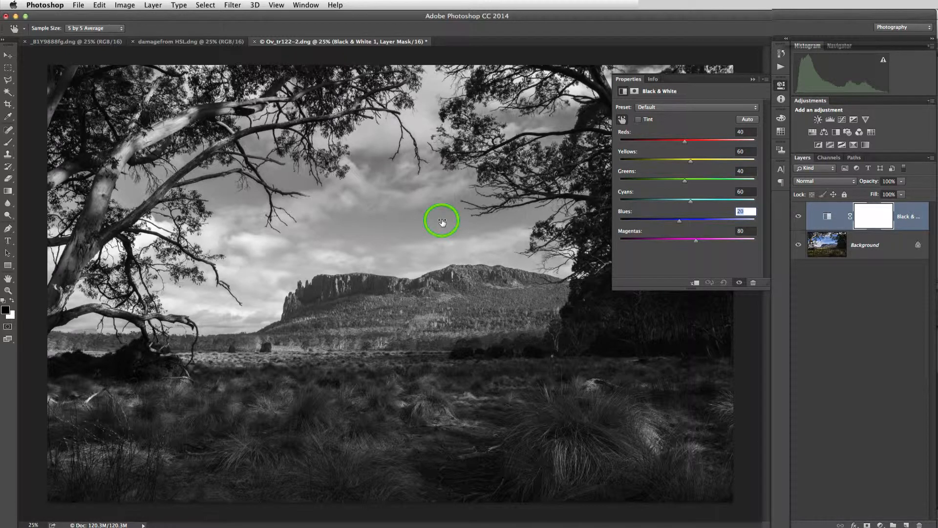
drag(433, 220, 321, 224)
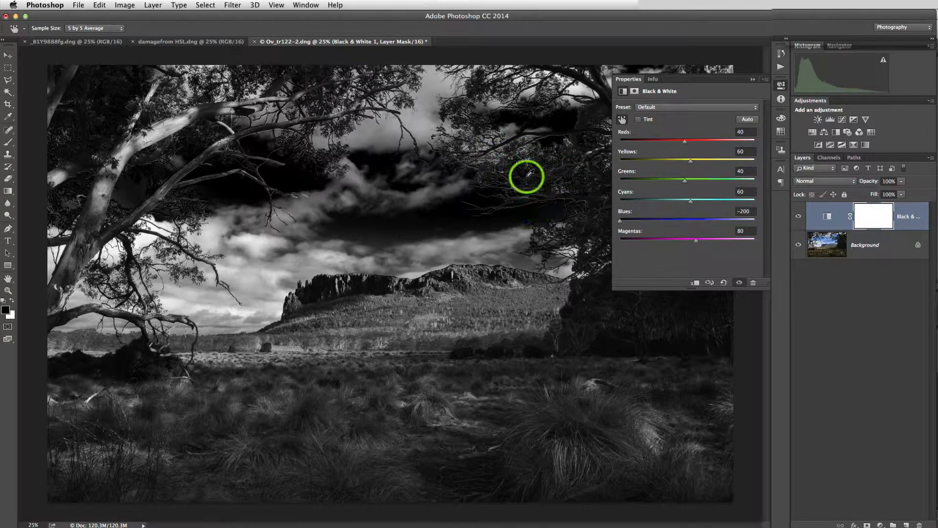
drag(427, 220, 477, 223)
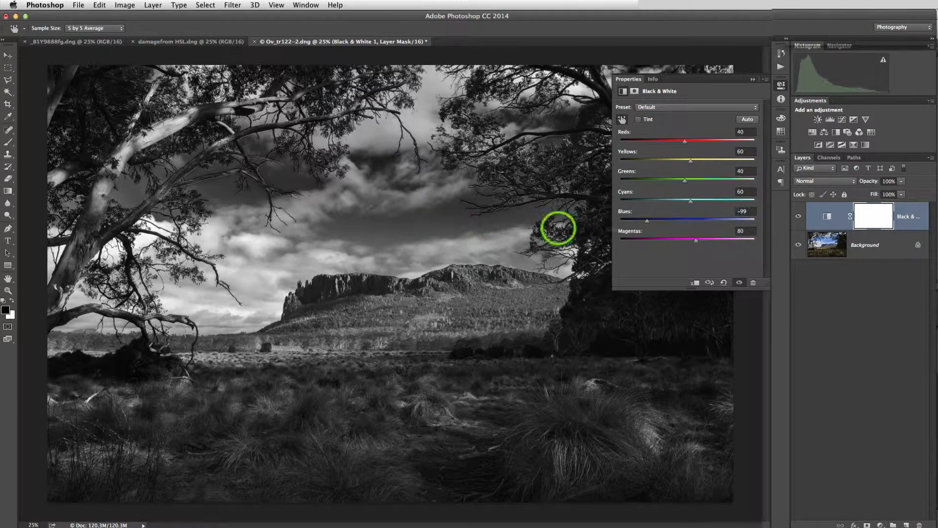
- Compare the darkened sky with the adjustment's previous state several times
click(710, 284)
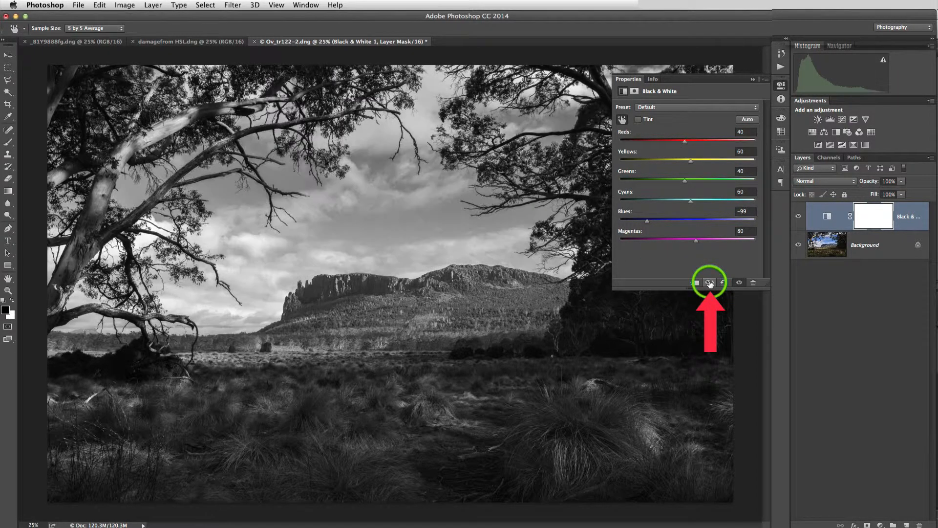
click(710, 284)
click(710, 284)
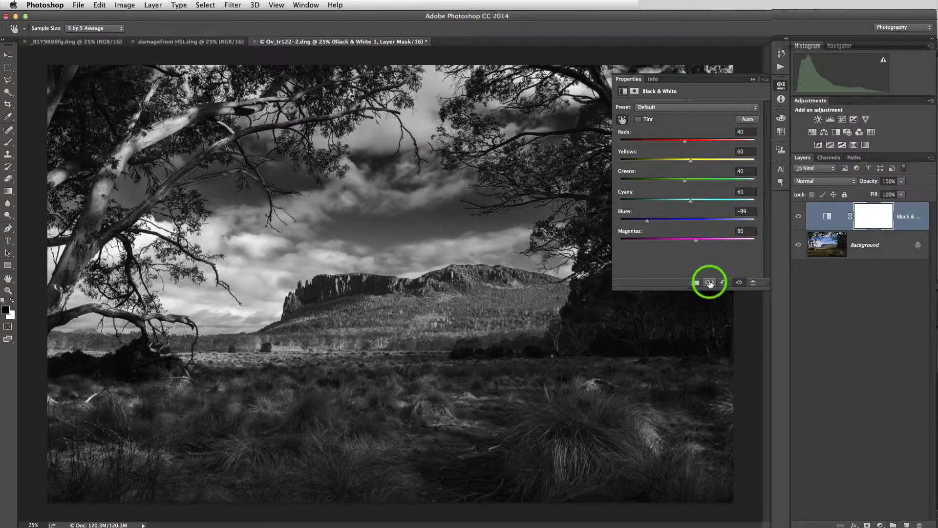
click(710, 284)
click(710, 284)
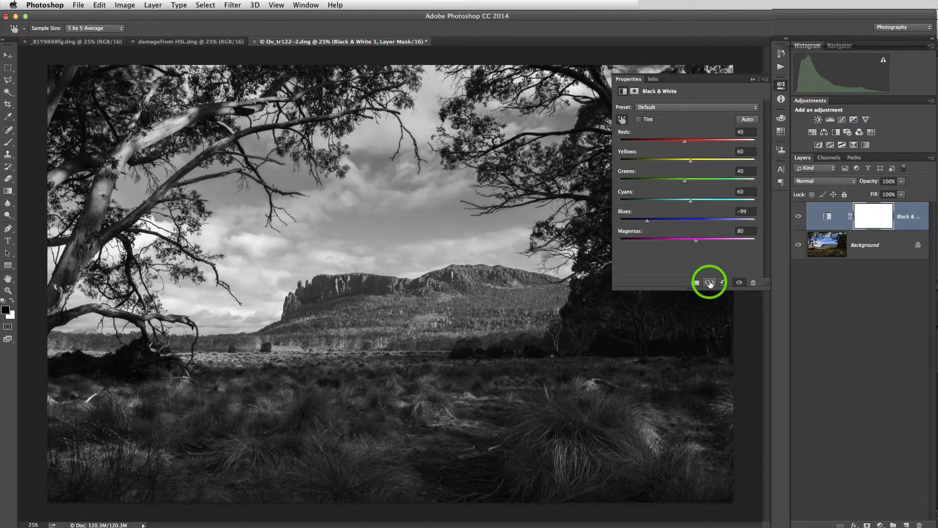
click(710, 283)
click(710, 284)
click(710, 284)
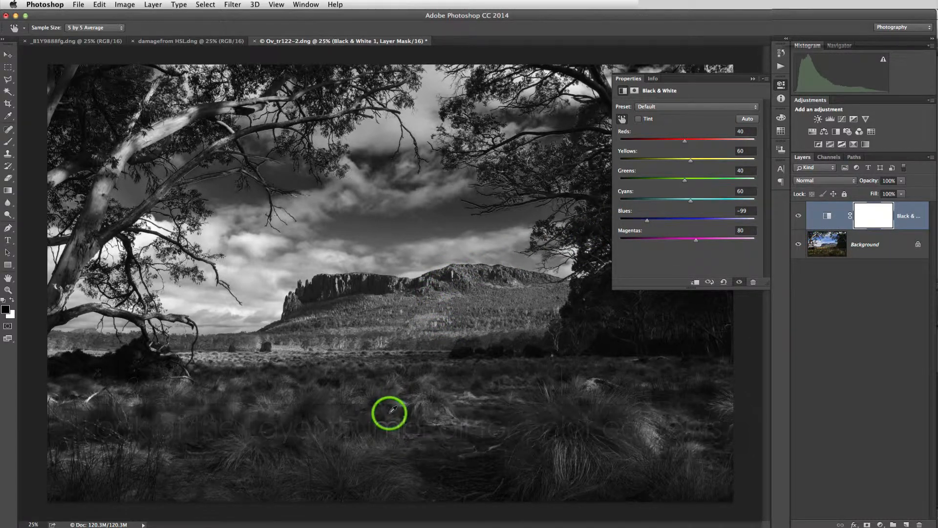
- Lighten the foreground grass with the targeted adjustment, raising Yellows to 276, and deselect the adjustment layer
drag(390, 414, 494, 408)
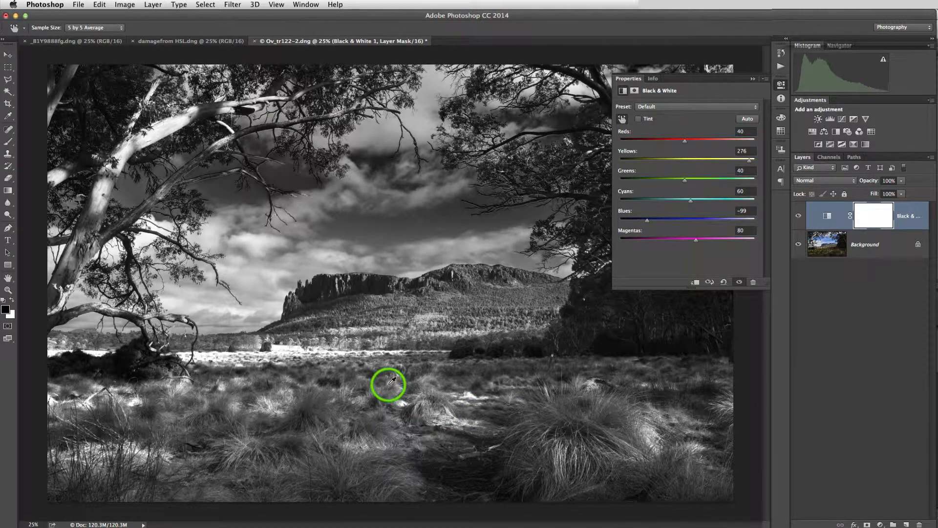
click(855, 321)
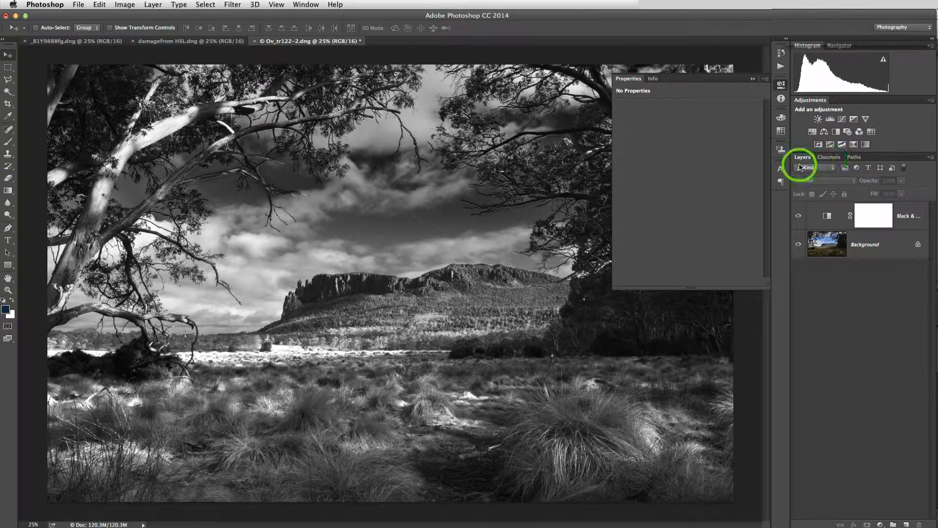
- Add a Curves adjustment layer with a contrast S-curve: highlights at input 175, output 188, and shadows at input 73, output 62
click(841, 120)
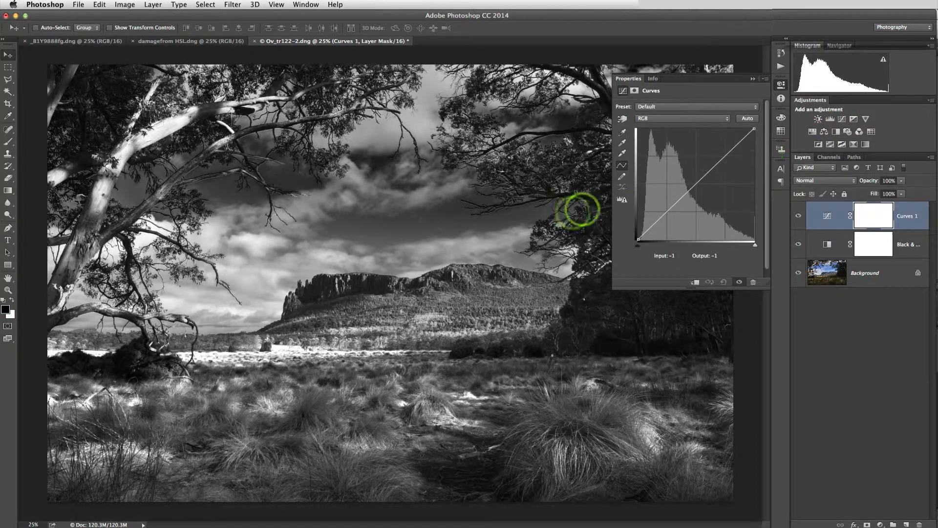
click(721, 159)
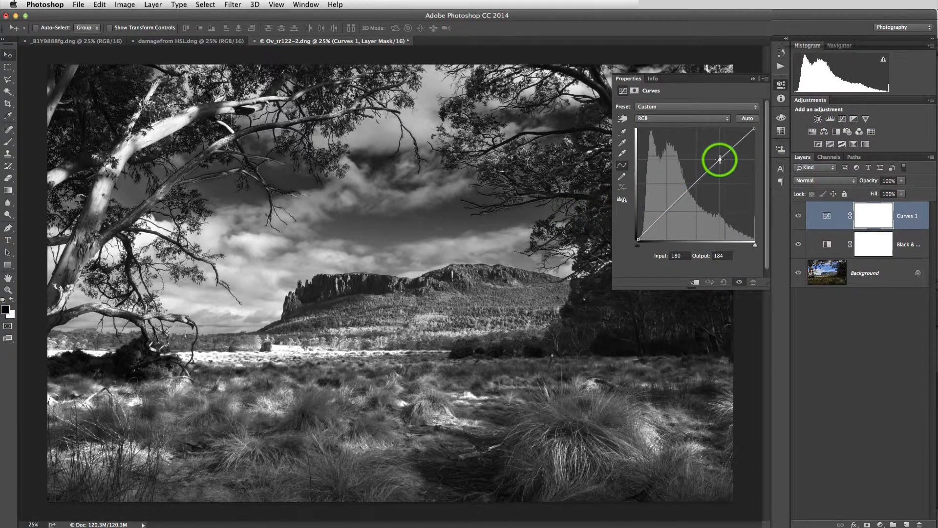
drag(720, 159, 718, 157)
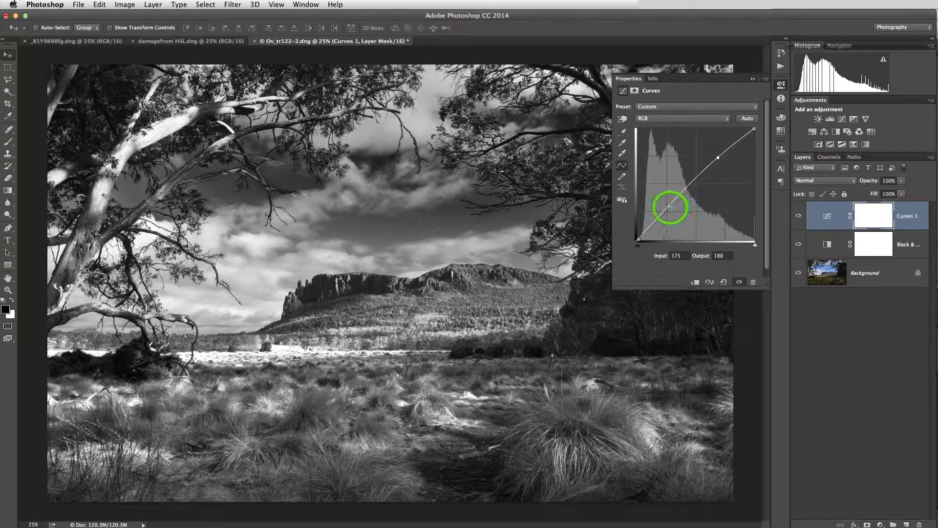
drag(671, 207, 673, 211)
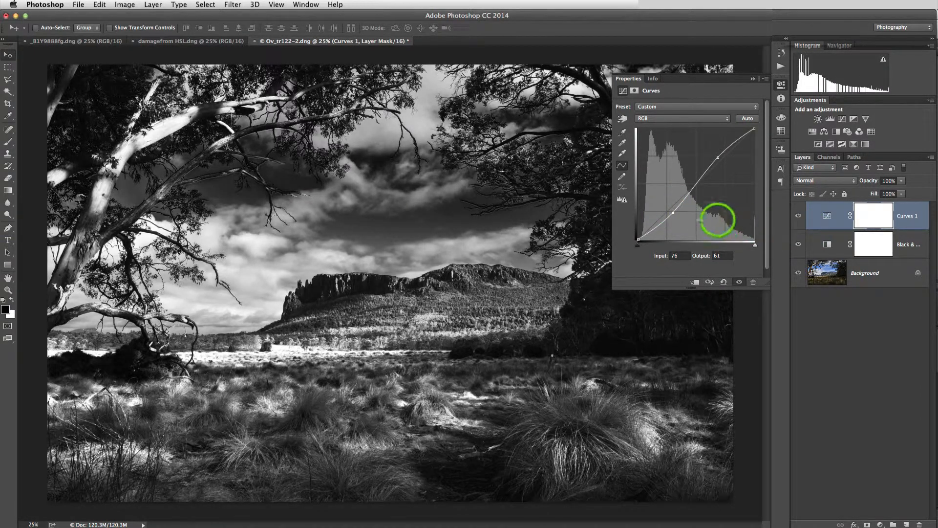
drag(671, 213, 669, 213)
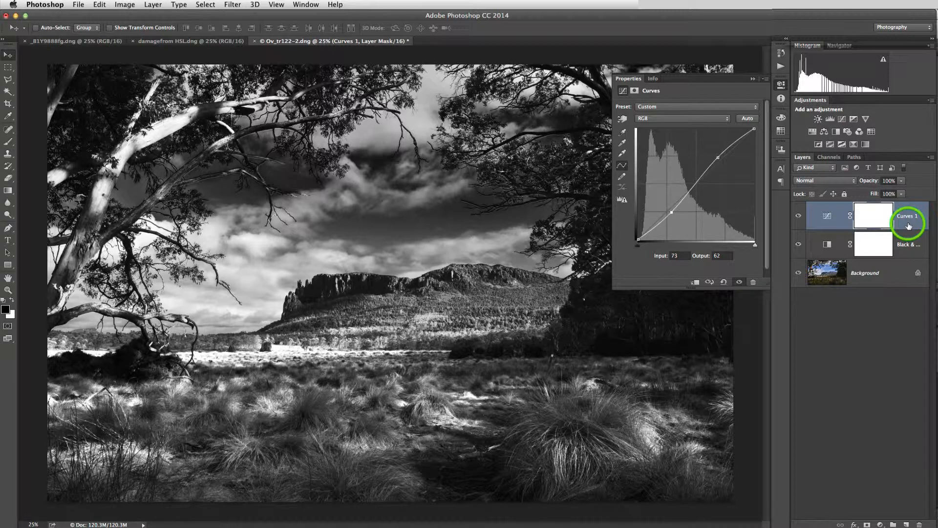
- In damagefrom HSL.dng, add a Black & White adjustment layer and darken the sky with the targeted adjustment, bringing Blues to -54
click(210, 42)
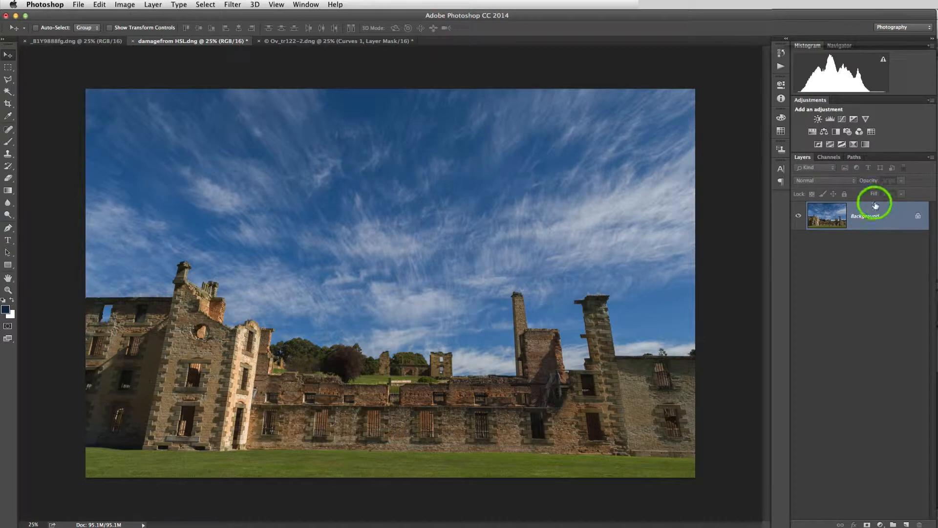
click(836, 131)
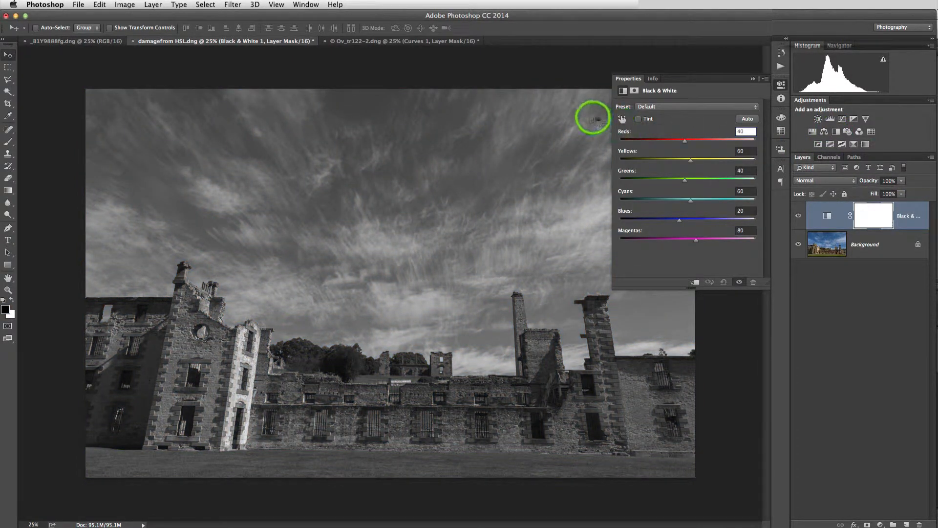
click(622, 119)
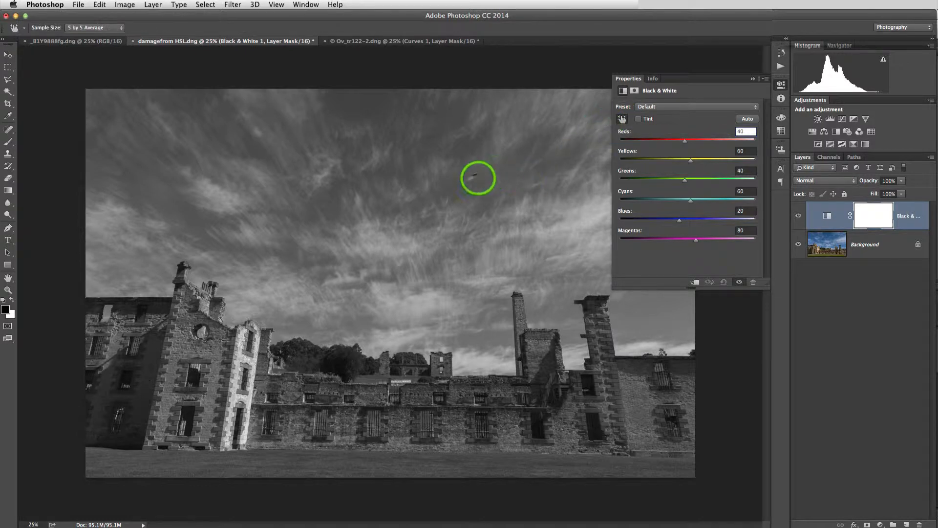
mouse_move(468, 183)
mouse_down()
mouse_move(404, 182)
mouse_move(467, 183)
mouse_up()
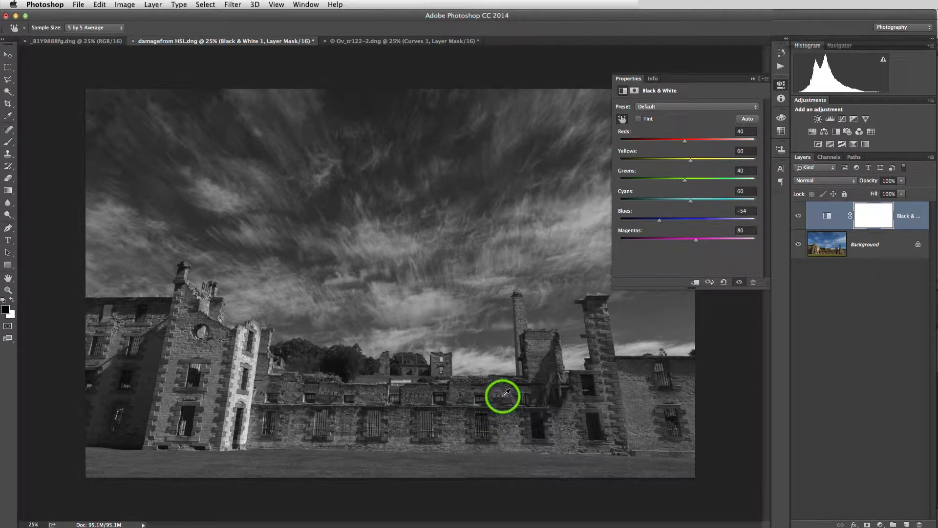
- Lighten the stone walls and lawn with the targeted adjustment, raising Yellows to 297, and lower Blues to -69
drag(503, 399, 570, 398)
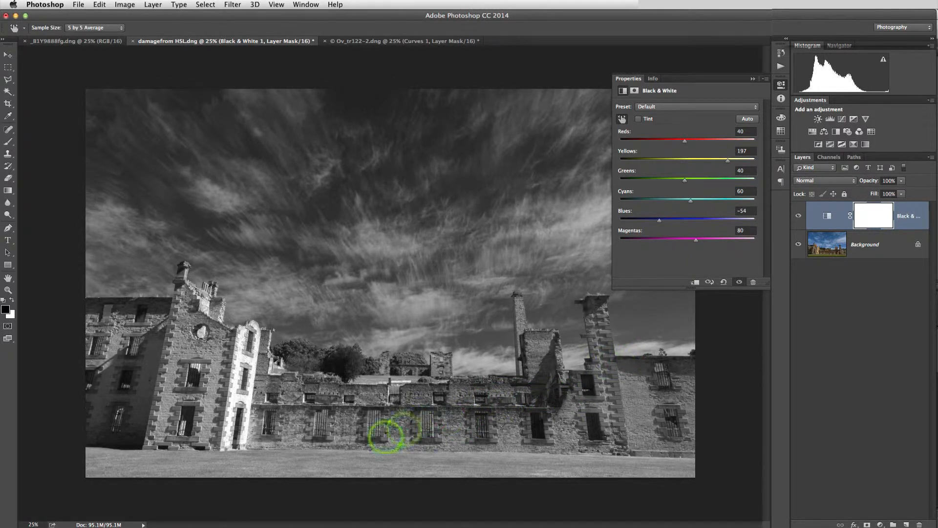
drag(306, 469, 350, 469)
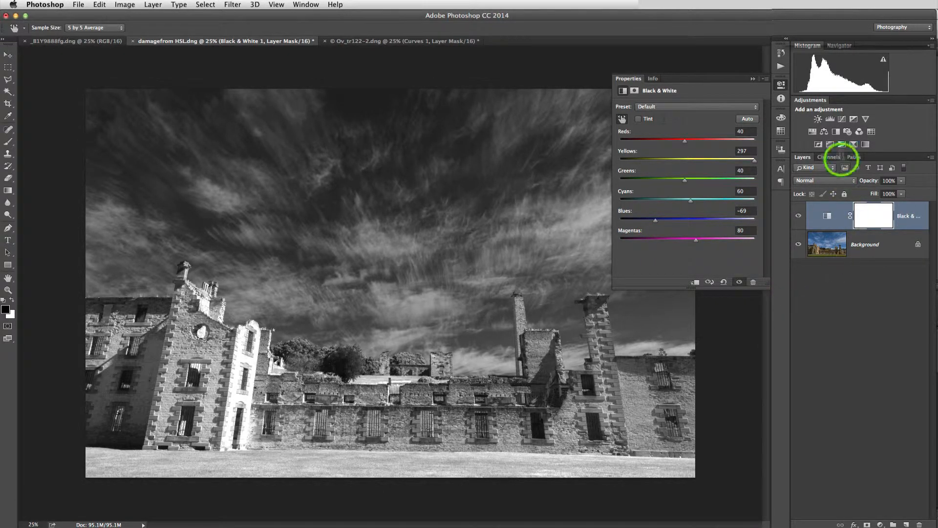
- Add a Curves layer to the building photo with an S-curve through input 187, output 198 and input 95, output 81, and collapse its settings
click(841, 119)
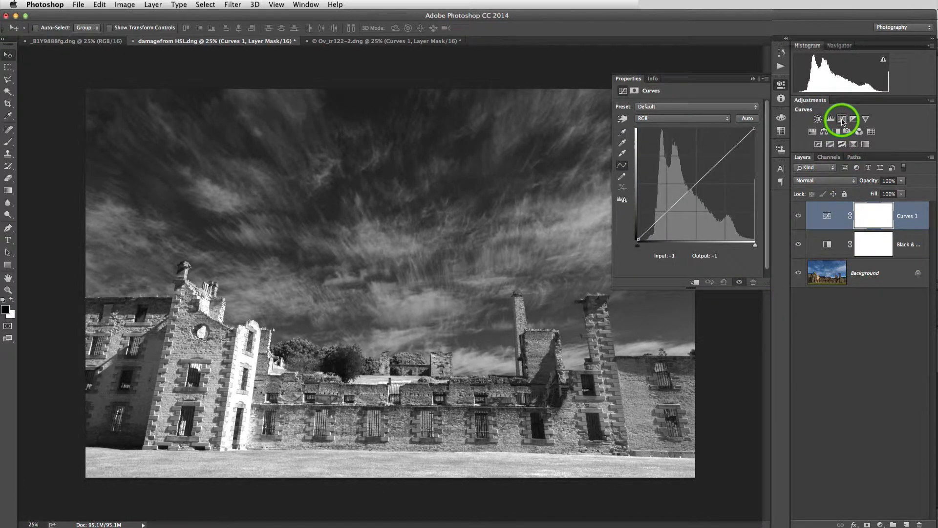
click(726, 154)
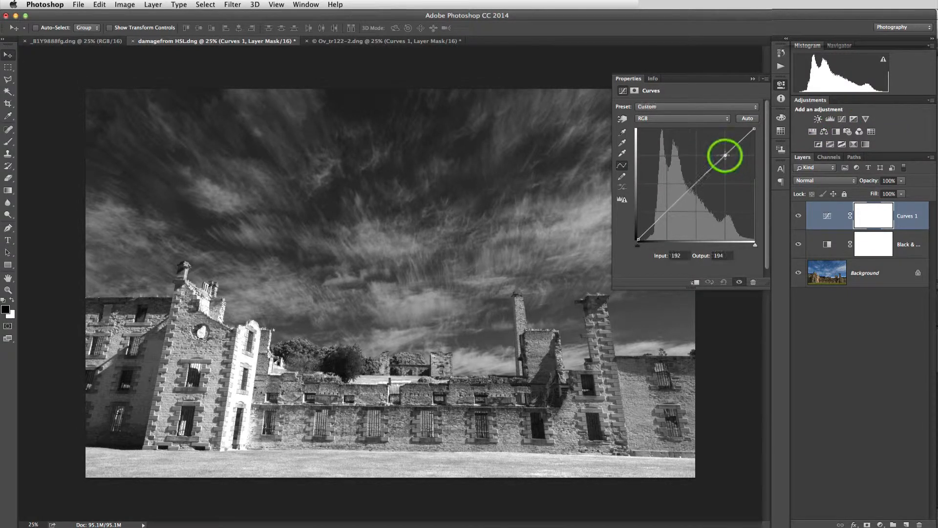
drag(725, 155, 723, 153)
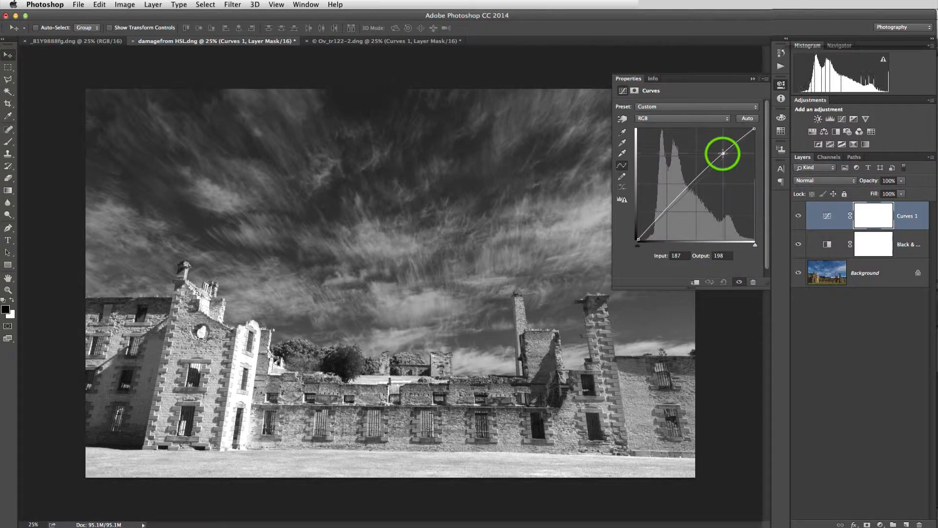
click(680, 198)
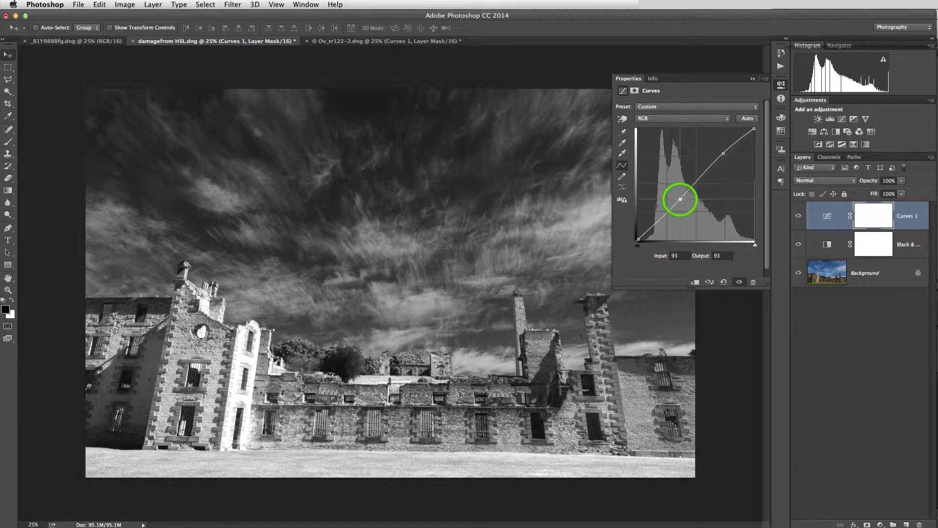
drag(680, 199, 681, 203)
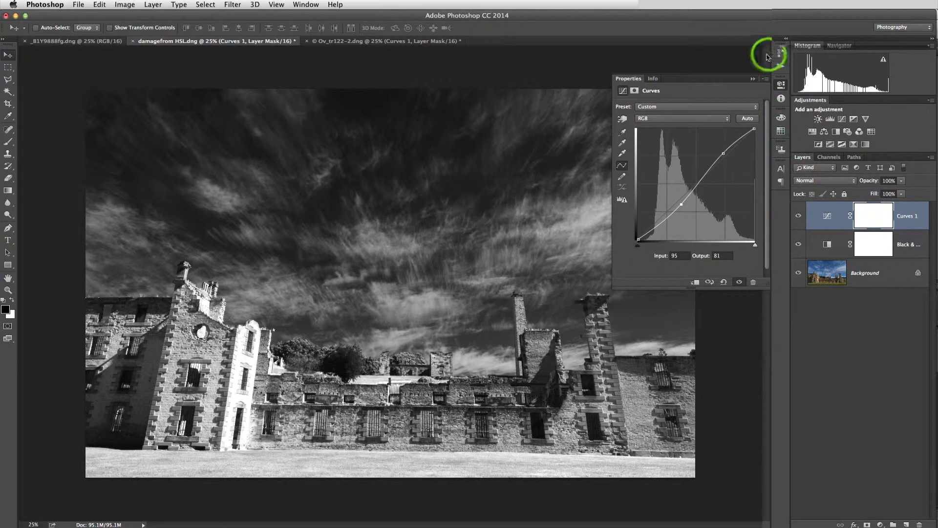
click(753, 80)
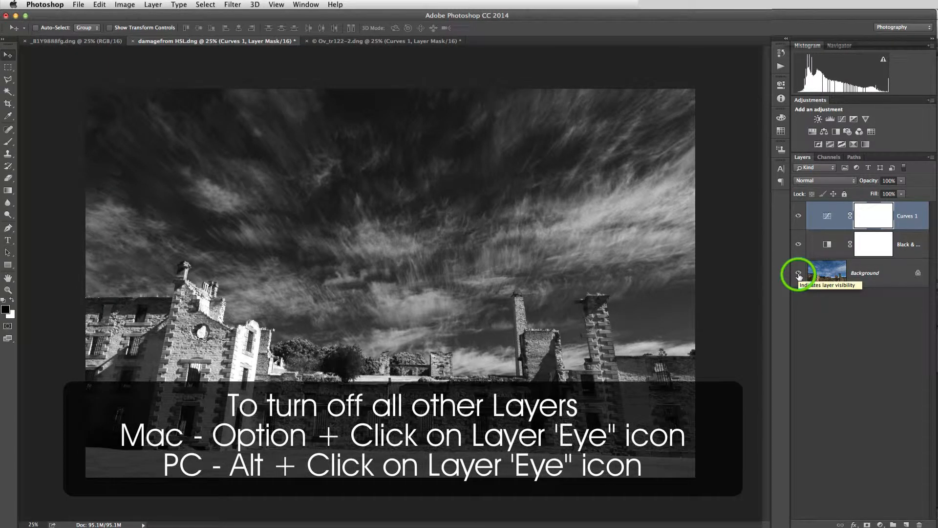
- Compare the black and white building photo with the colour original by hiding and restoring all layers above the Background
alt+click(799, 272)
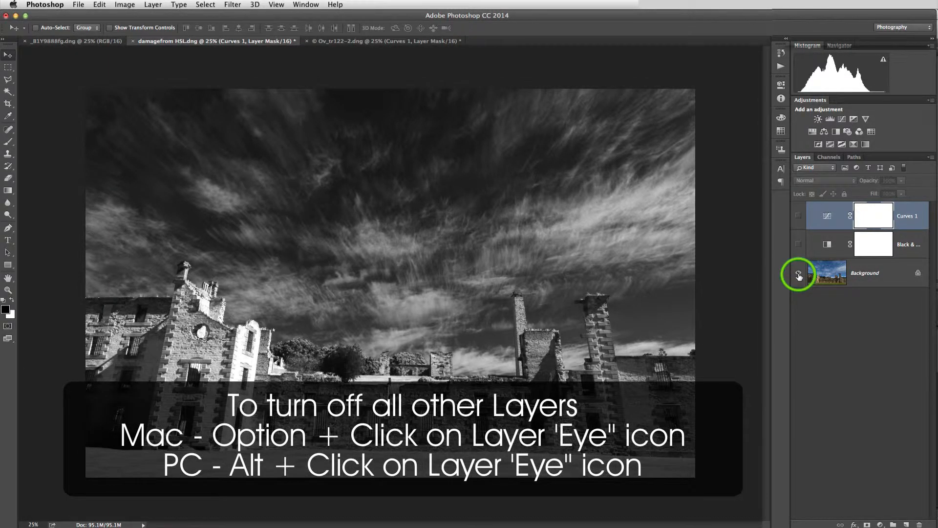
alt+click(798, 275)
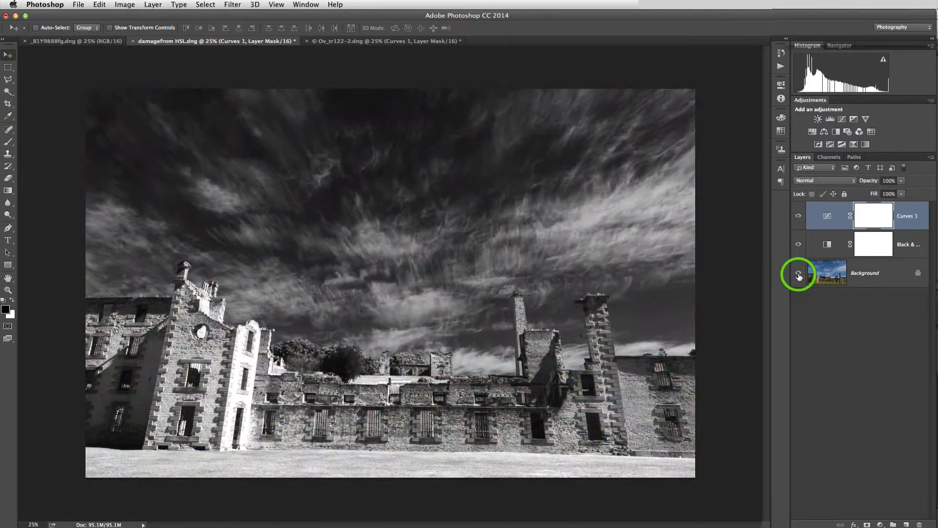
alt+click(799, 275)
alt+click(798, 275)
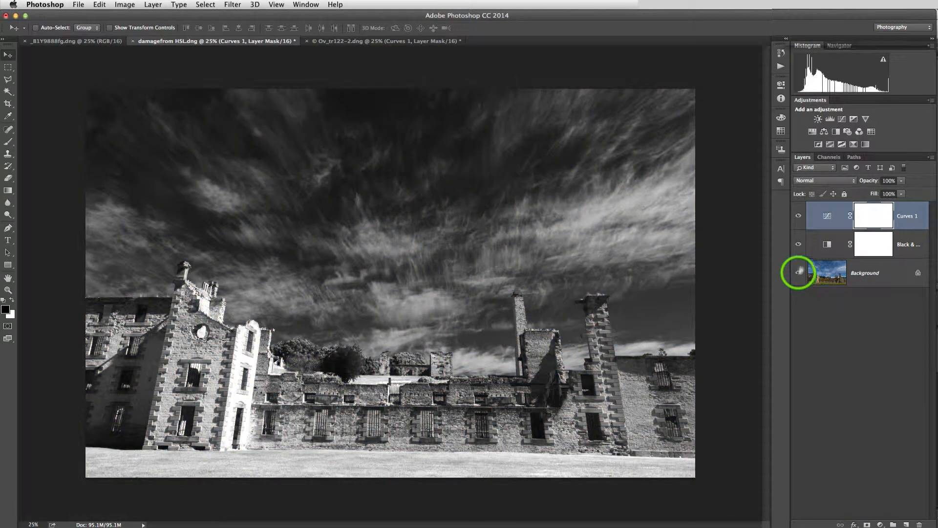
- Compare the building photo with and without the Curves adjustment by repeatedly hiding and restoring that layer
click(798, 216)
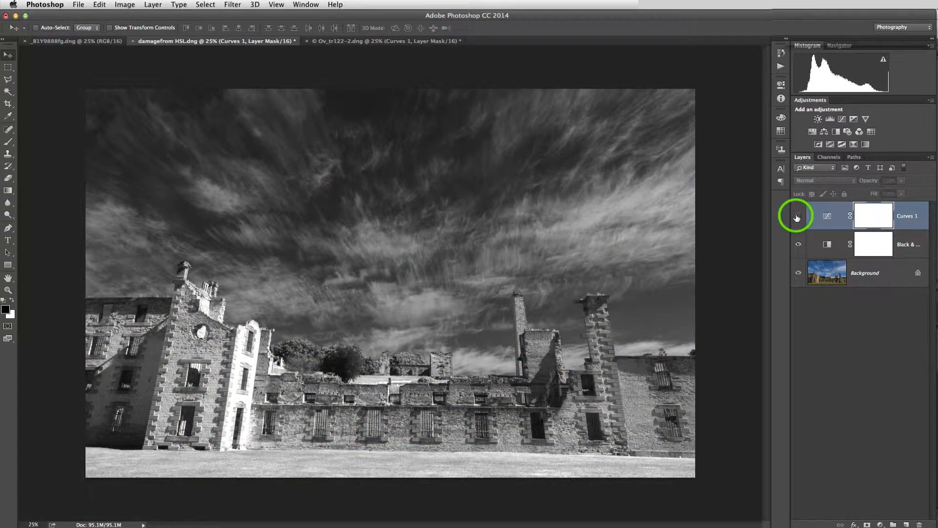
click(798, 217)
click(797, 217)
click(797, 217)
click(797, 217)
click(797, 217)
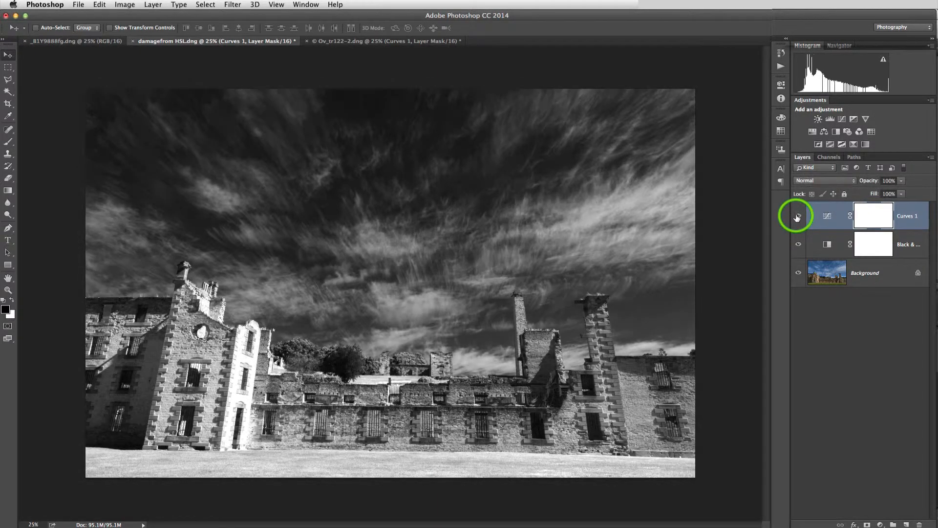
click(797, 217)
click(797, 216)
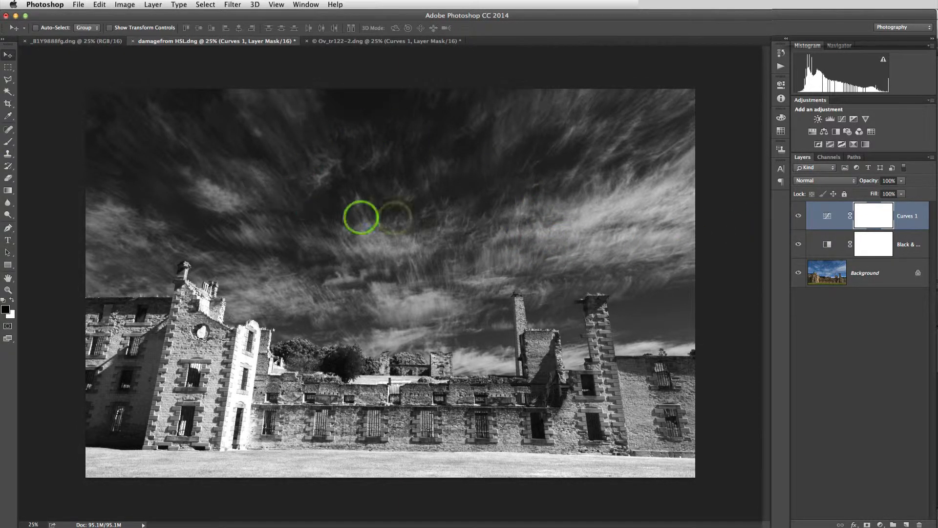
- In _B1Y9888fg.dng, add a Black & White adjustment layer with Reds 55, Yellows 153, Cyans 68, Blues -79 and Magentas 120
click(63, 41)
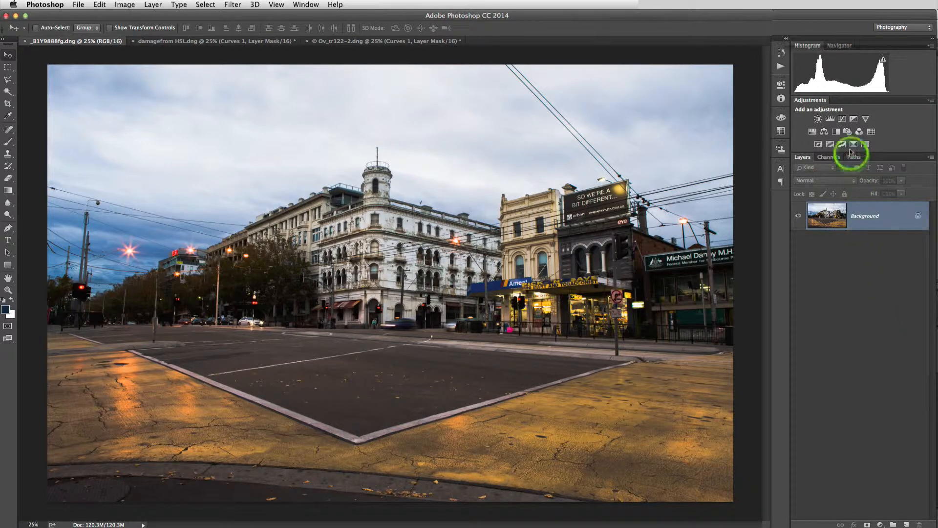
click(835, 133)
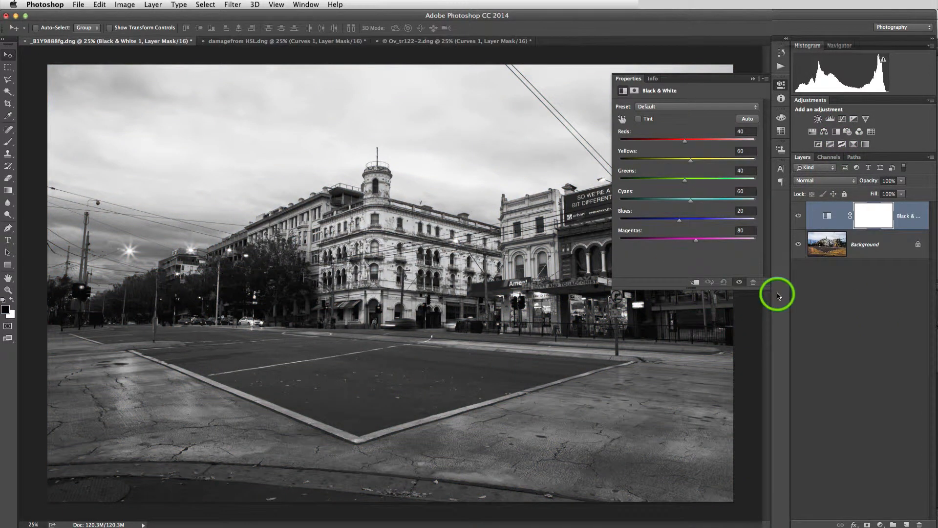
click(622, 121)
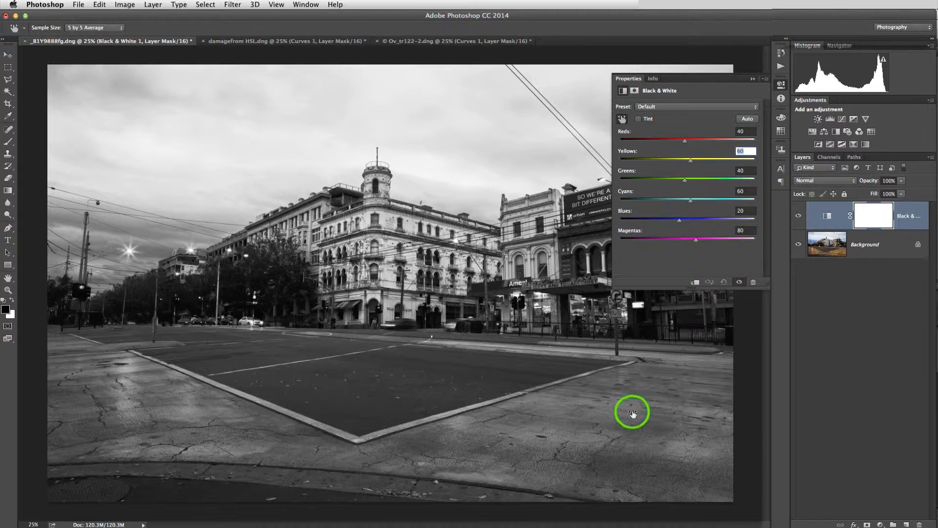
drag(638, 413, 674, 413)
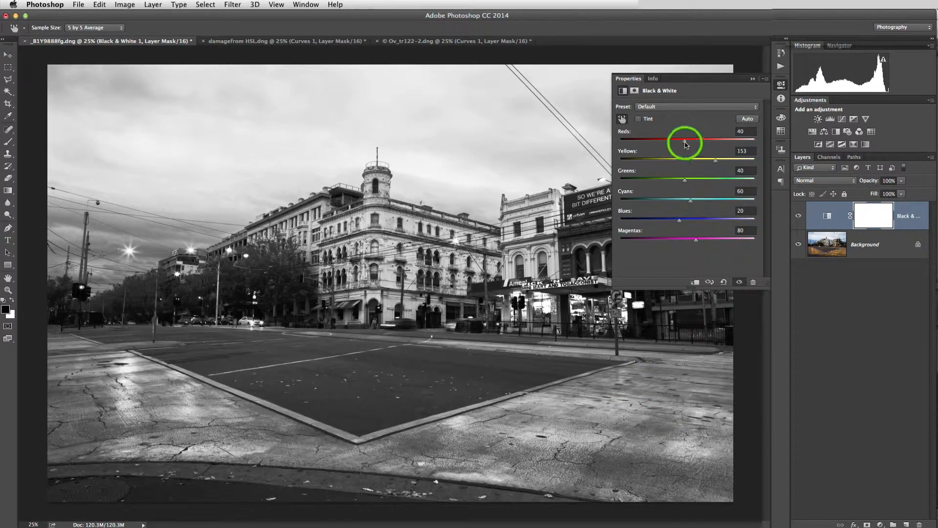
mouse_move(685, 142)
mouse_down()
mouse_move(721, 142)
mouse_move(689, 142)
mouse_up()
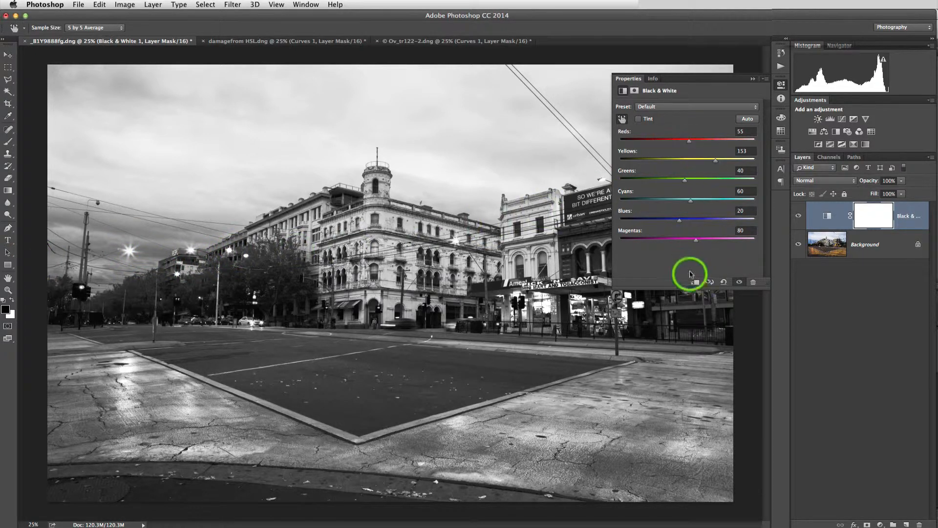
mouse_move(695, 241)
mouse_down()
mouse_move(726, 241)
mouse_move(631, 240)
mouse_move(740, 244)
mouse_move(602, 242)
mouse_move(721, 242)
mouse_move(674, 239)
mouse_move(707, 243)
mouse_move(645, 217)
mouse_move(672, 217)
mouse_move(652, 216)
mouse_move(670, 201)
mouse_move(690, 205)
mouse_up()
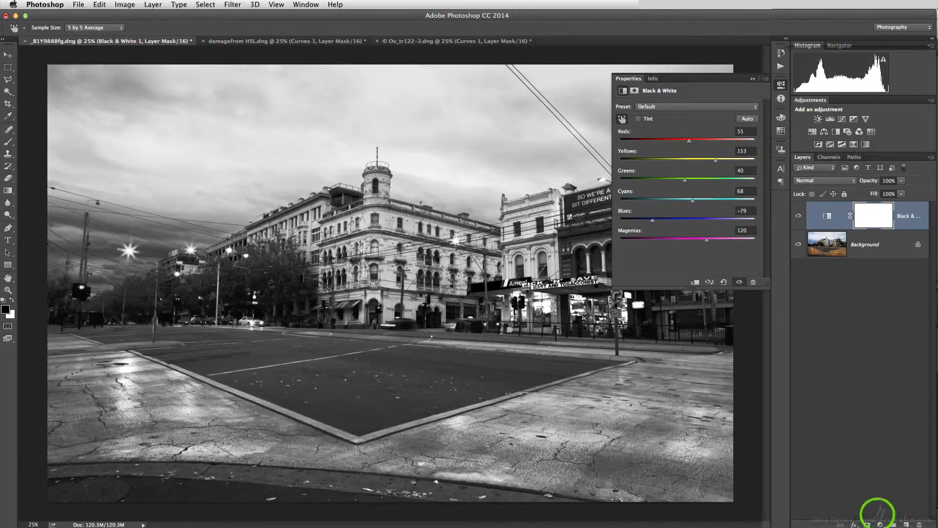
- Add a Levels layer to the street photo in Overlay mode at 51% opacity, with output levels 32 and 208
click(831, 119)
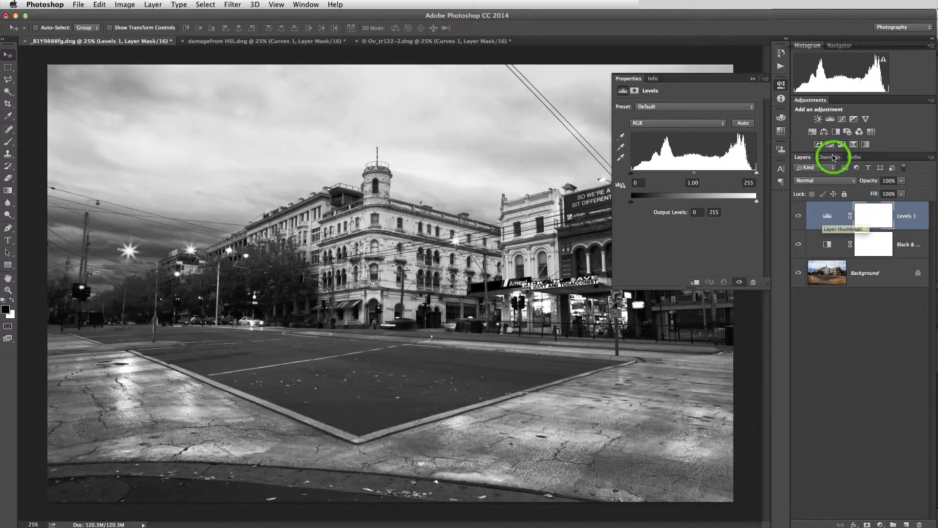
click(827, 184)
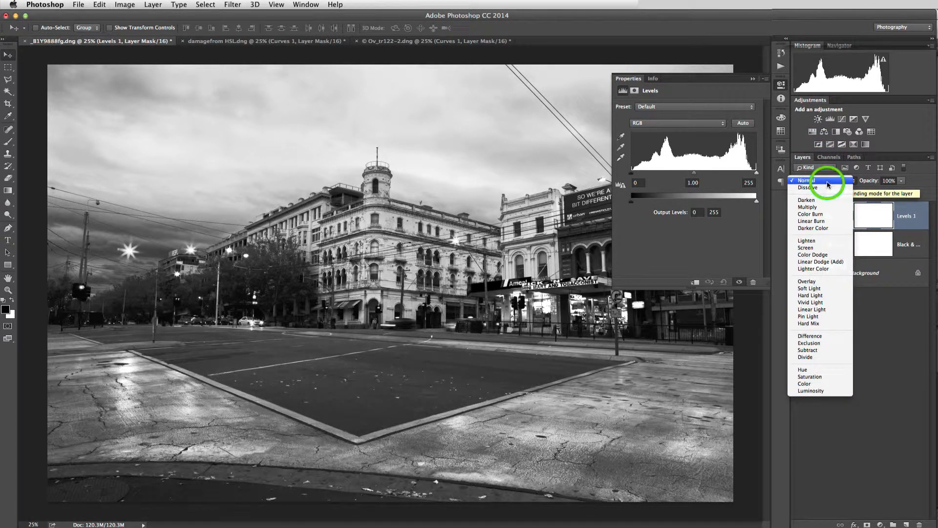
click(822, 282)
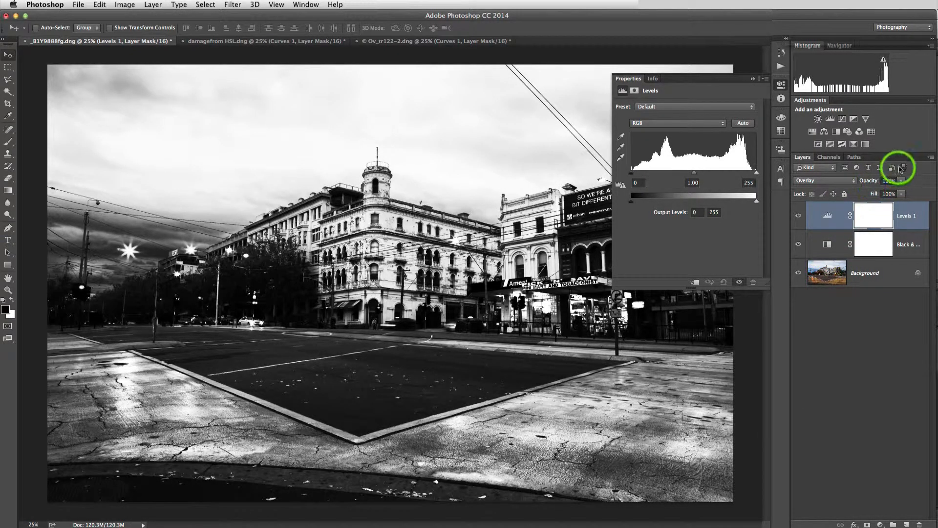
click(902, 183)
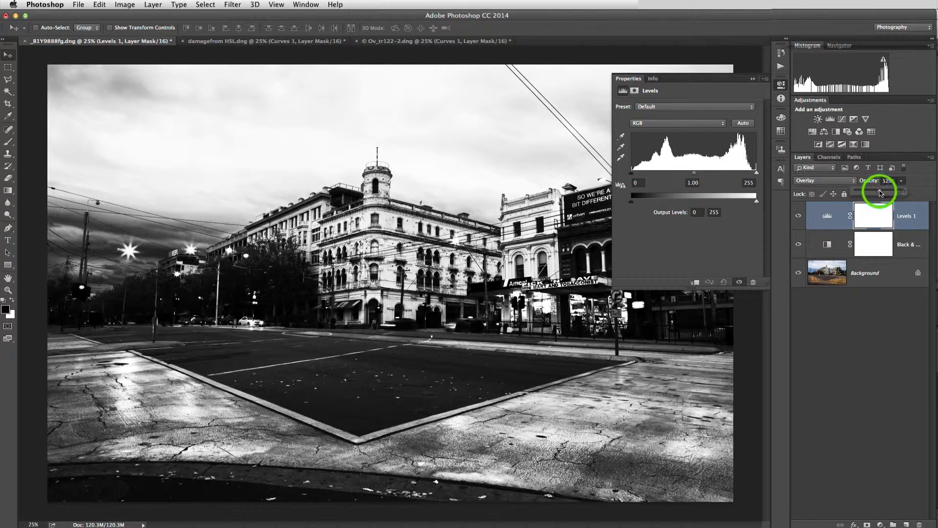
drag(881, 193, 880, 192)
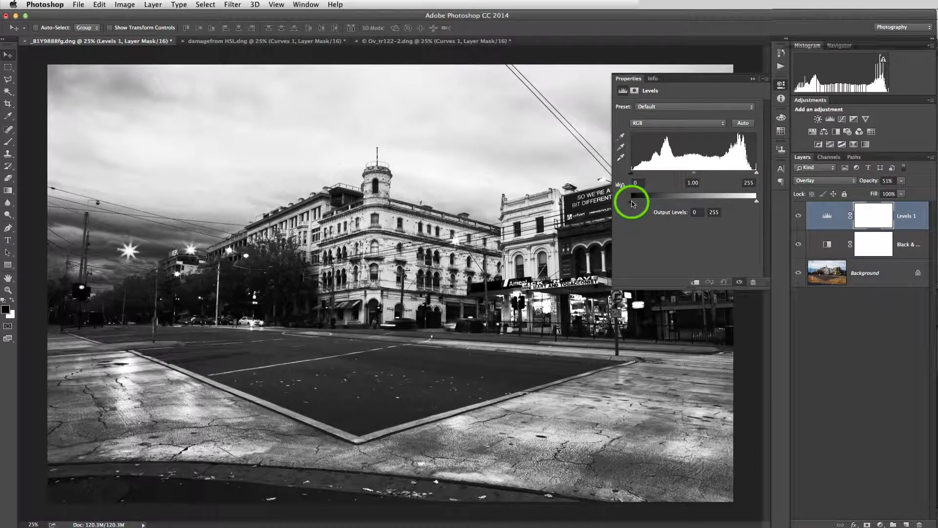
drag(643, 203, 644, 204)
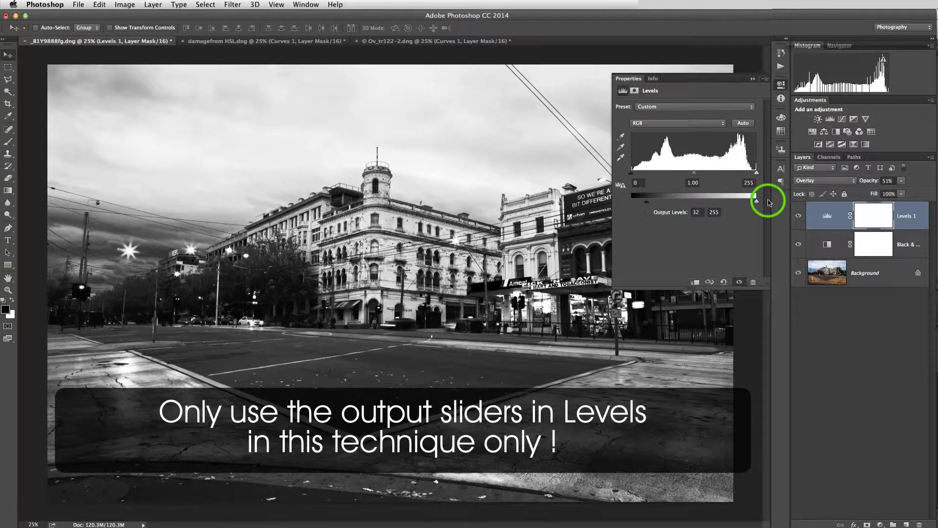
drag(759, 203, 745, 203)
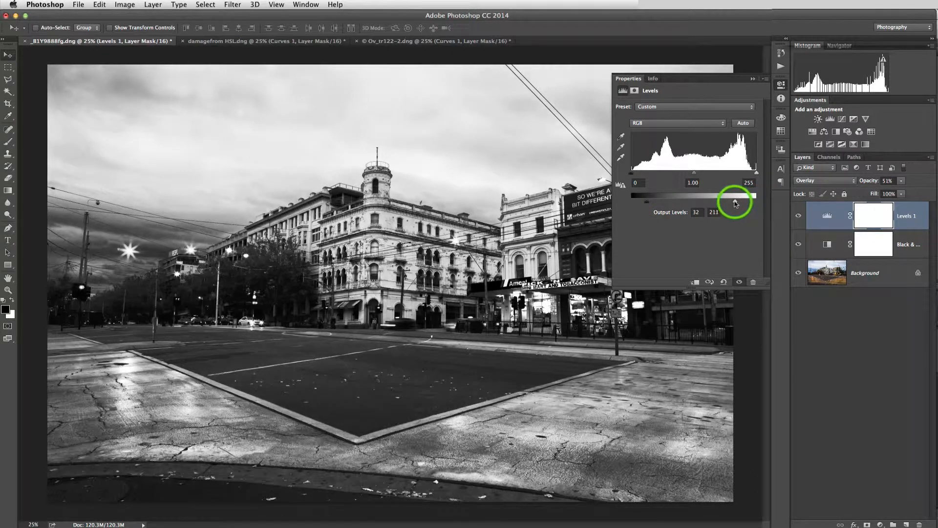
- Compare the street photo with and without the Levels adjustment by repeatedly hiding and restoring that layer
click(799, 216)
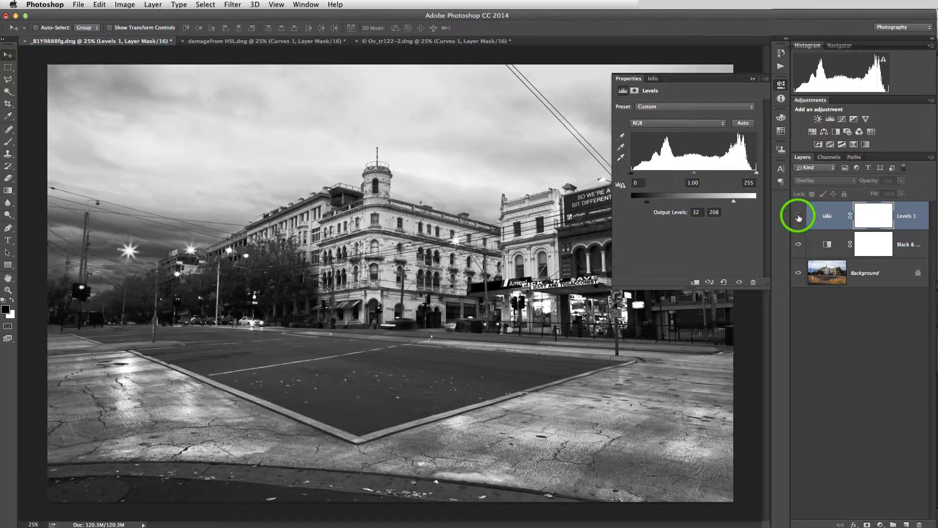
click(798, 215)
click(798, 216)
click(798, 216)
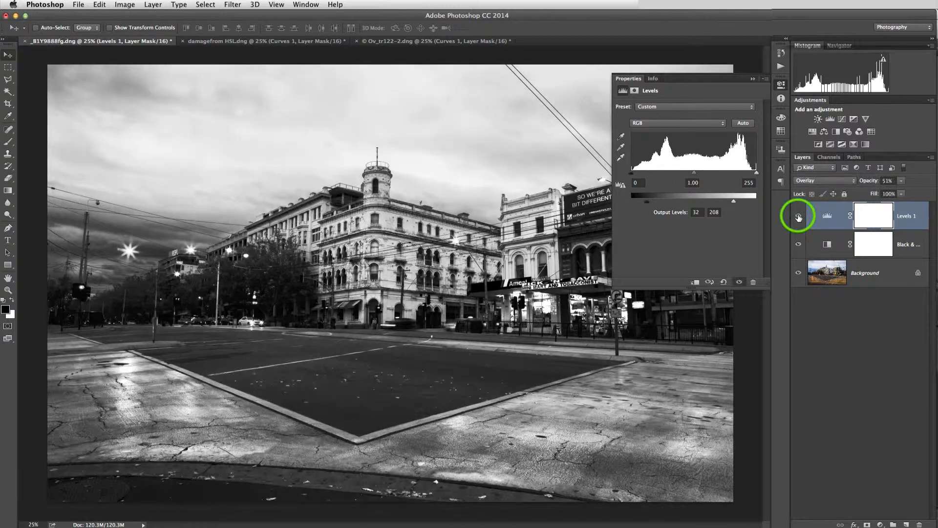
click(798, 216)
click(798, 215)
click(798, 216)
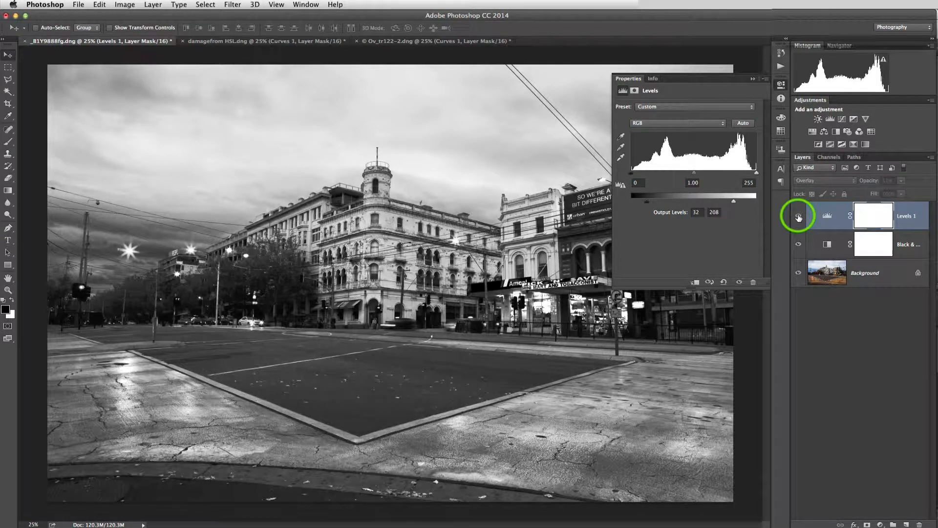
click(798, 216)
click(798, 216)
click(799, 216)
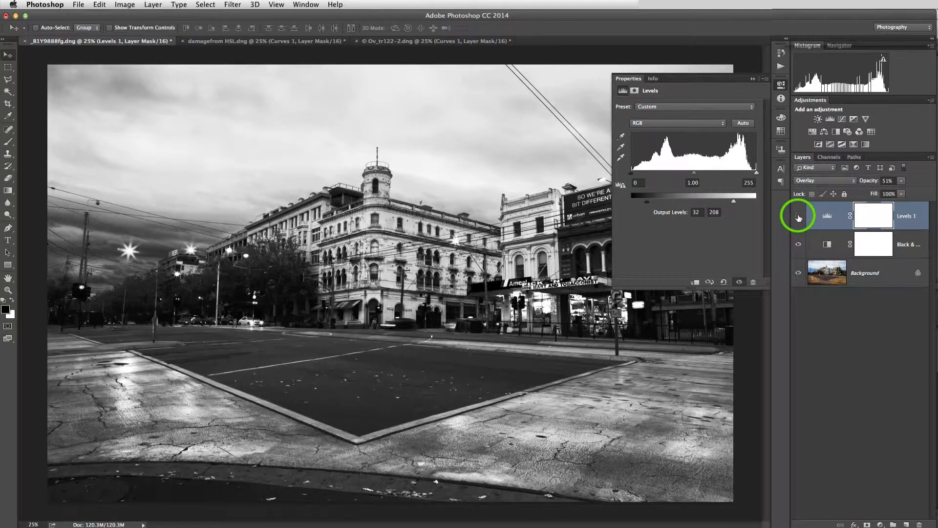
click(798, 216)
click(798, 216)
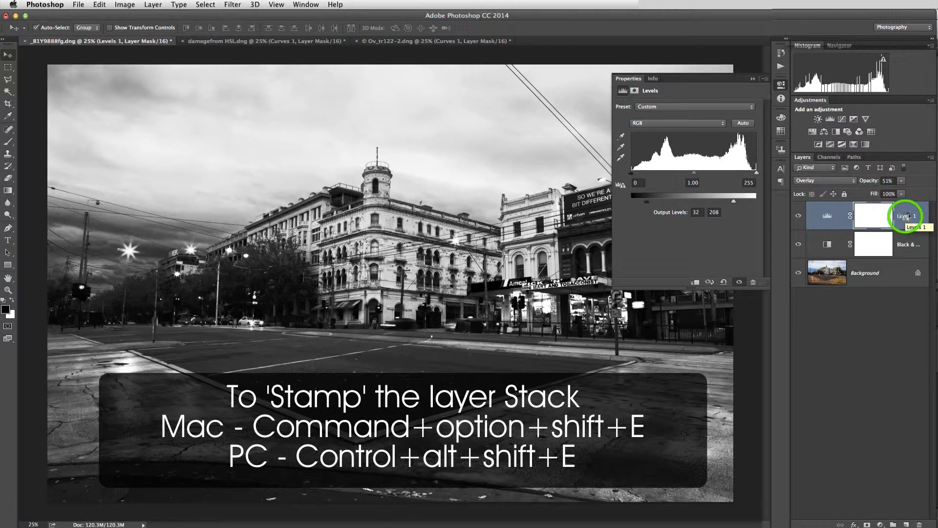
- Stamp all visible layers of the street photo into a new top layer and convert it to a Smart Object
key(alt+shift+super+e)
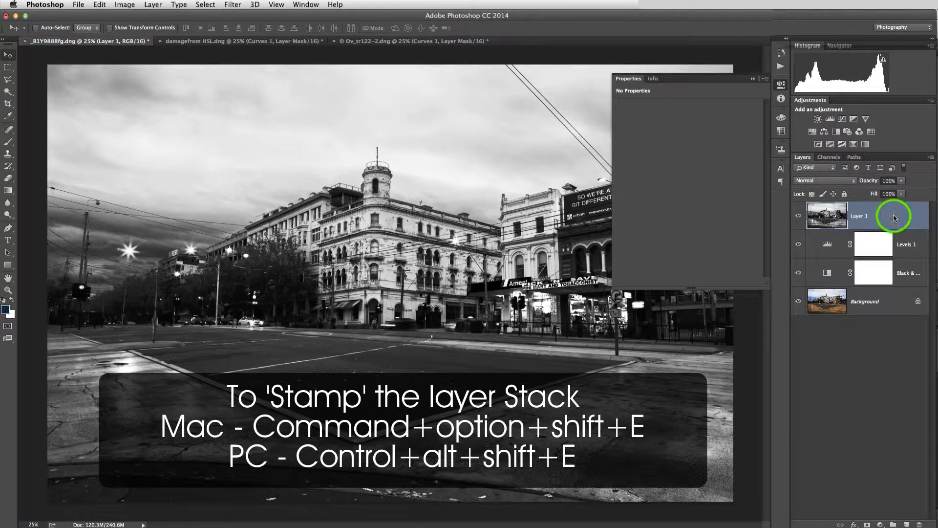
right_click(895, 218)
click(814, 240)
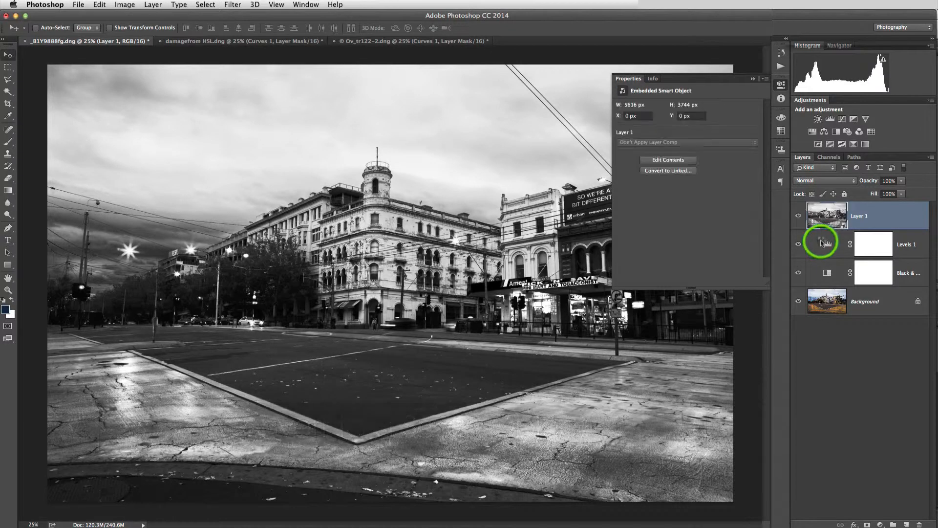
- Sharpen the stamped layer with Unsharp Mask at amount 150%, radius 1.0 pixels and threshold 0, and set its blend mode to Luminosity
click(233, 5)
mouse_move(266, 173)
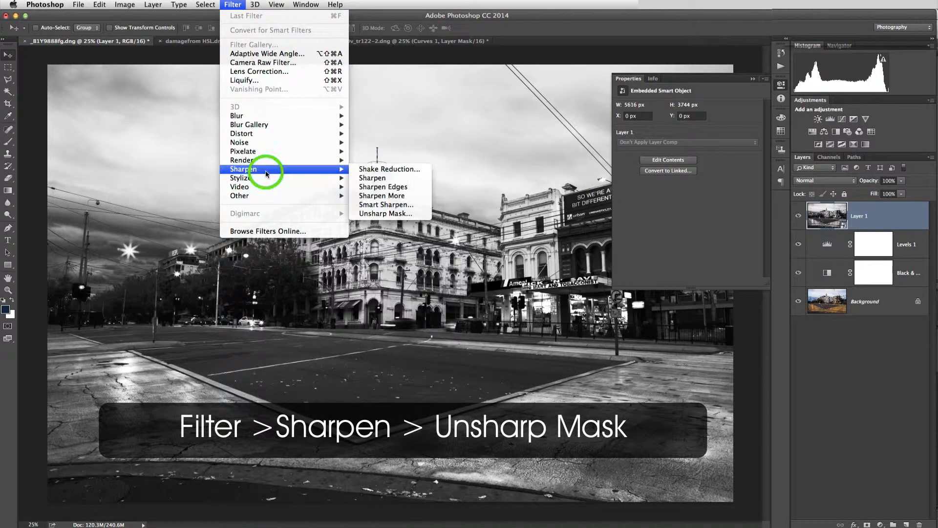
click(396, 214)
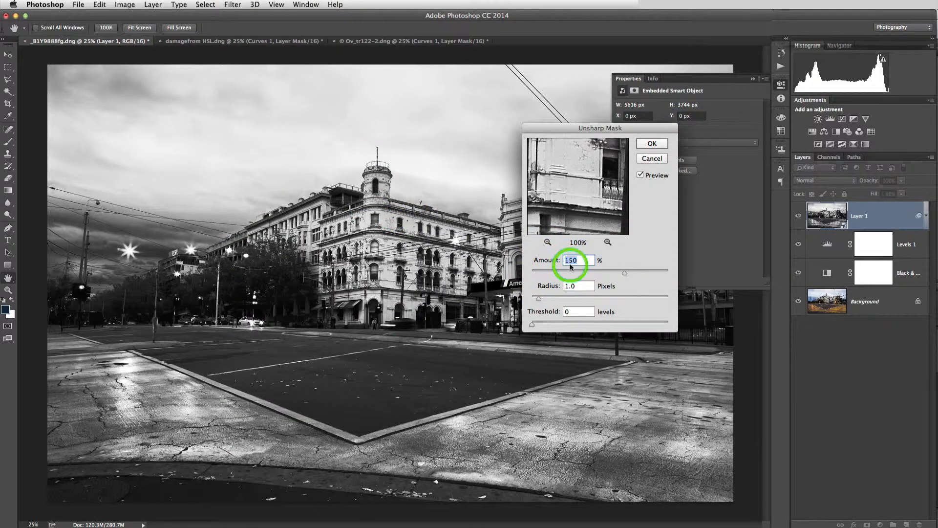
click(582, 285)
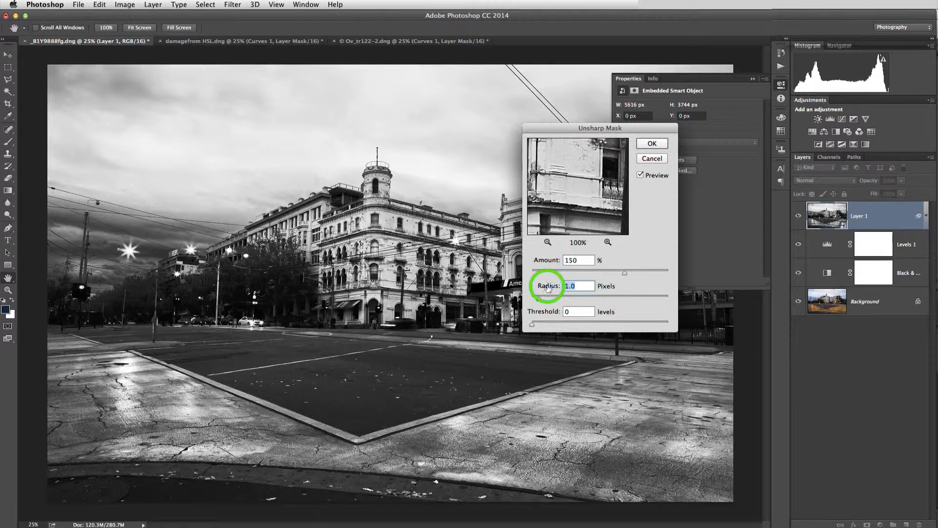
click(652, 143)
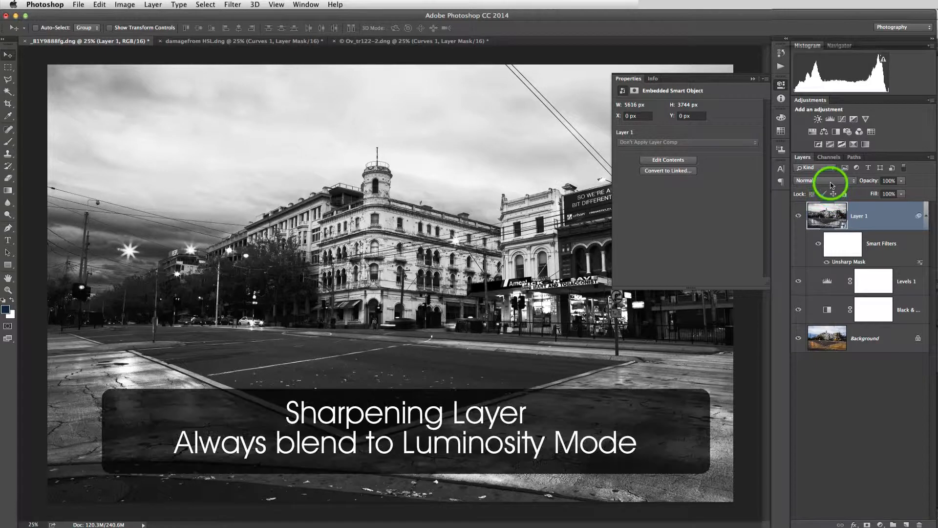
click(828, 182)
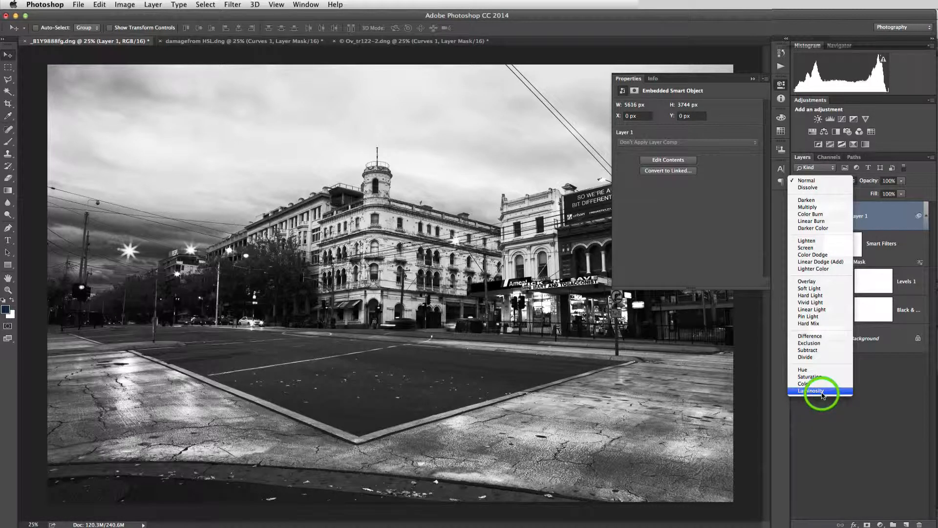
click(822, 390)
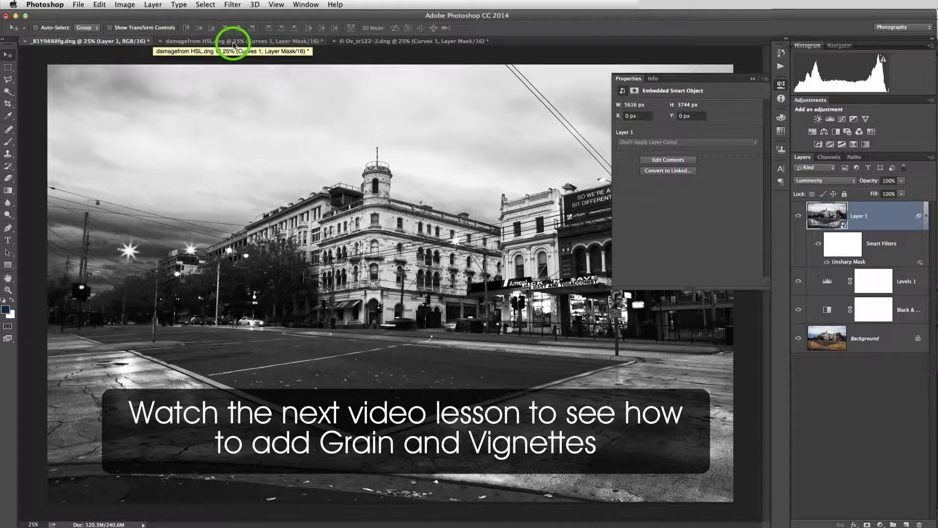
- Review the finished black and white versions in damagefrom HSL.dng and Ov_tr122-2.dng, and return to the street photo
click(234, 43)
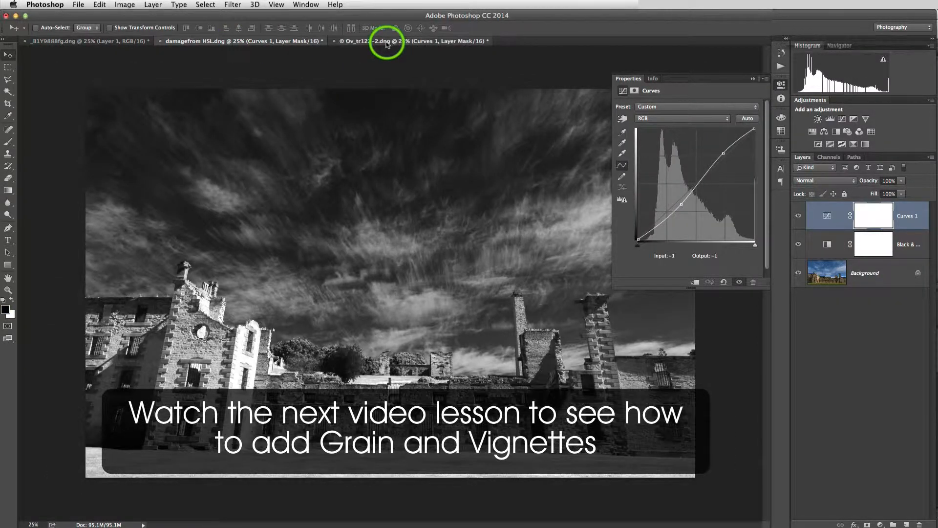
click(386, 44)
click(247, 39)
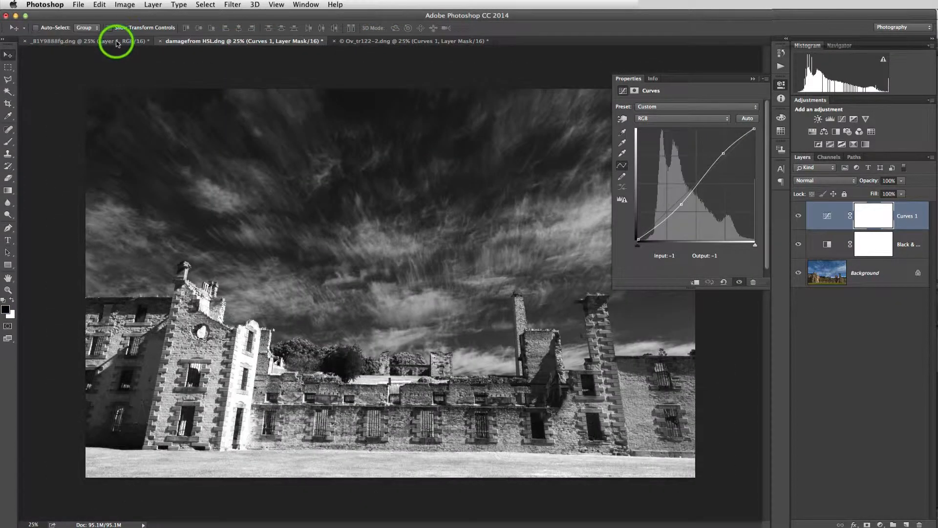
click(117, 44)
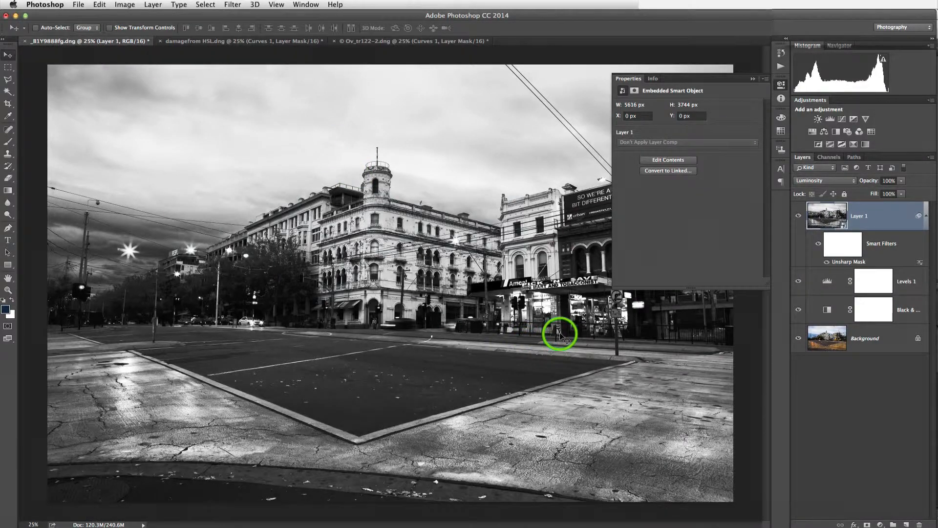